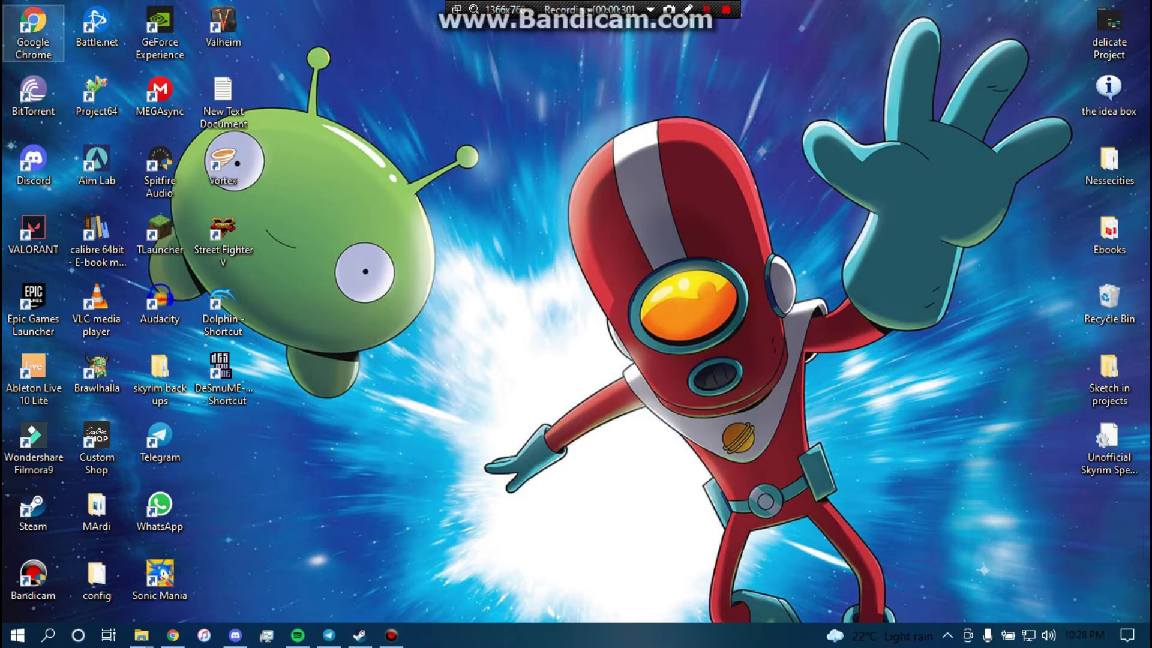
Launch Chrome from the desktop under the sdsd profile and maximize the window
double_click(33, 33)
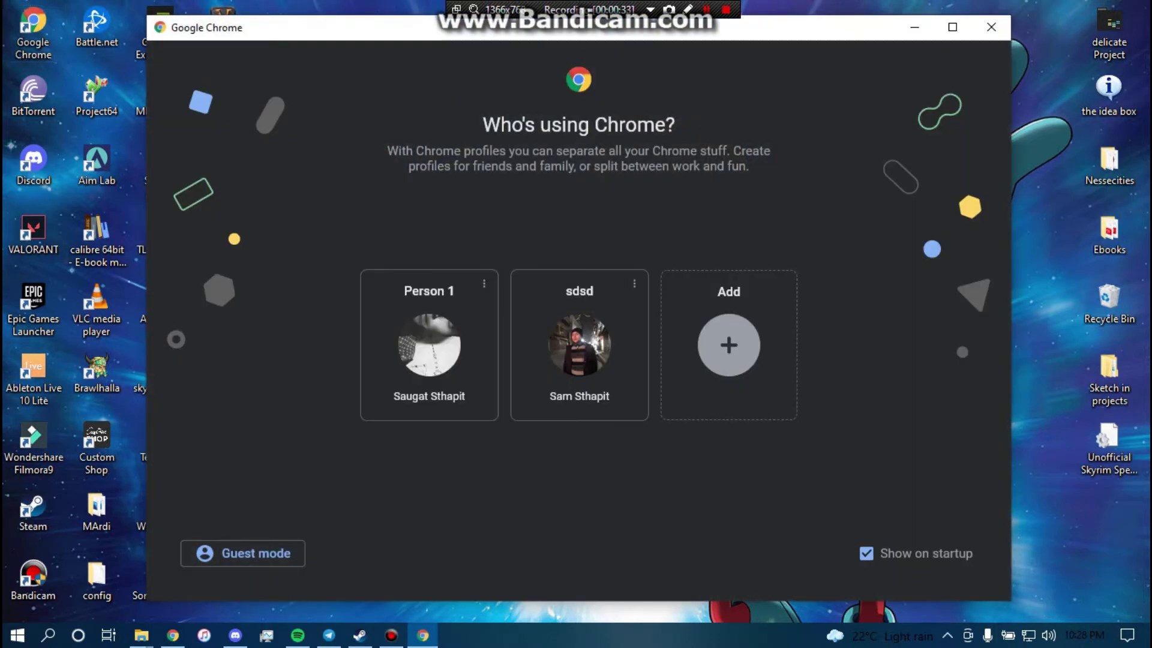
left_click(578, 345)
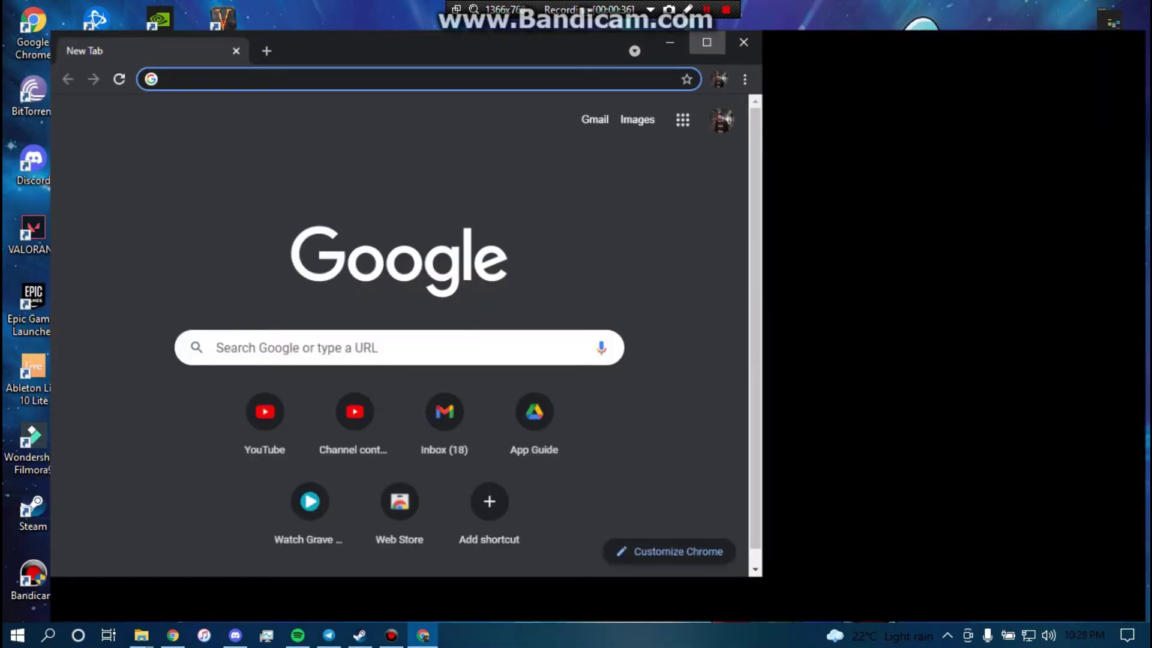
left_click(718, 70)
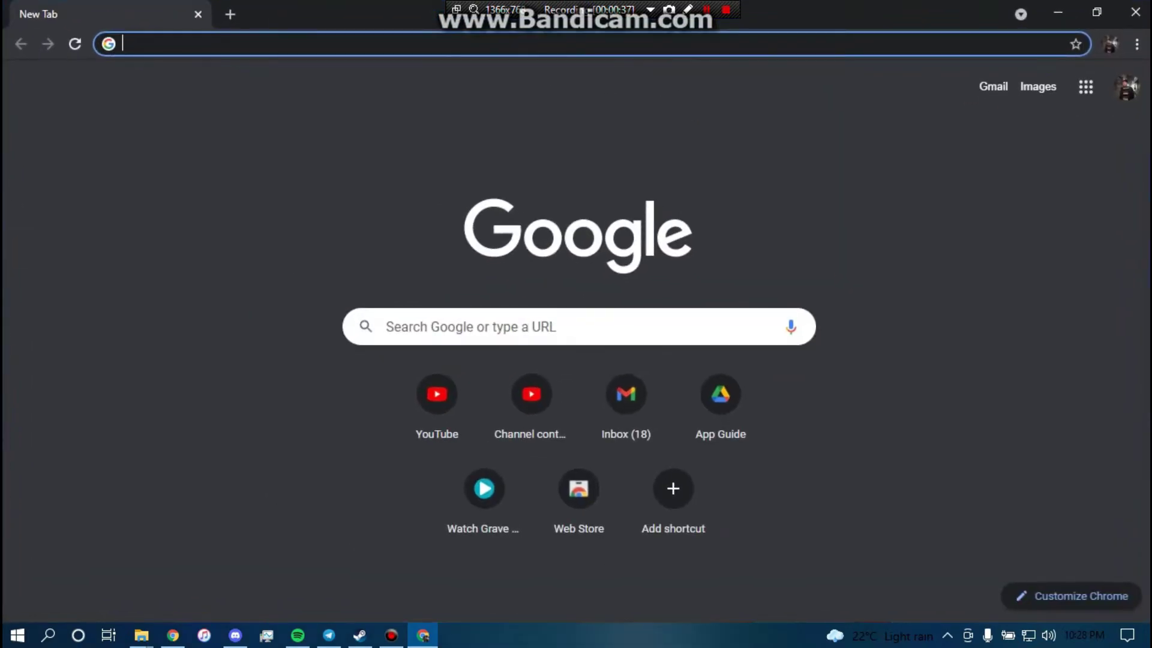
type("td")
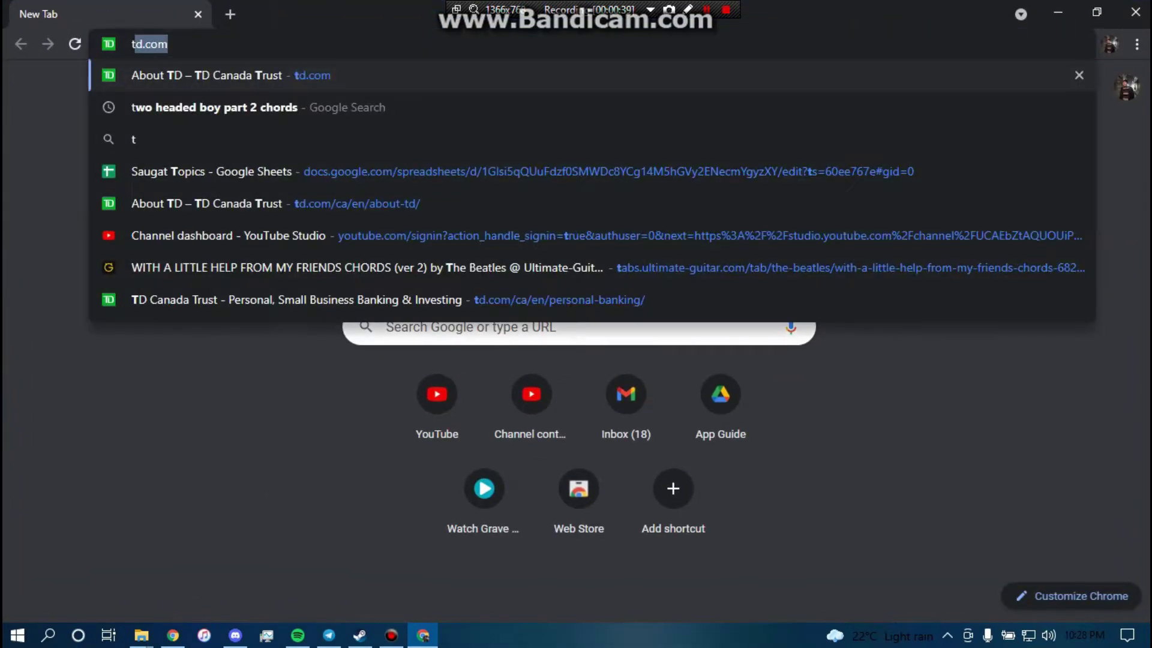
type(".com")
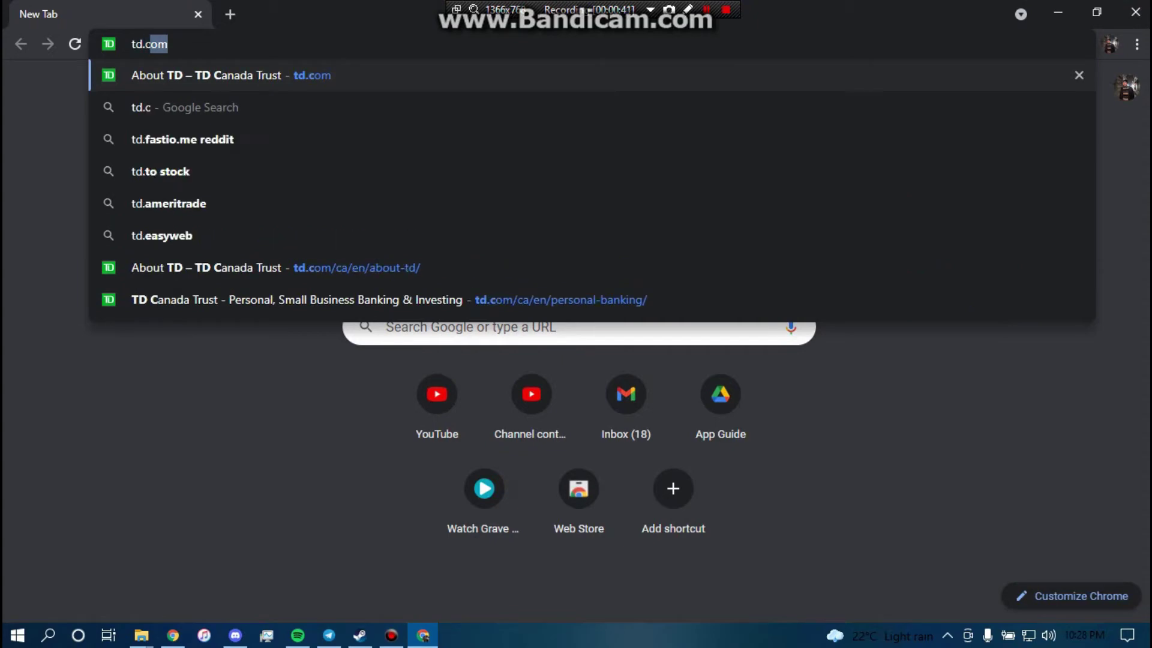
Load td.com in the address bar to reach TD Canada Trust's About TD page
key("Return")
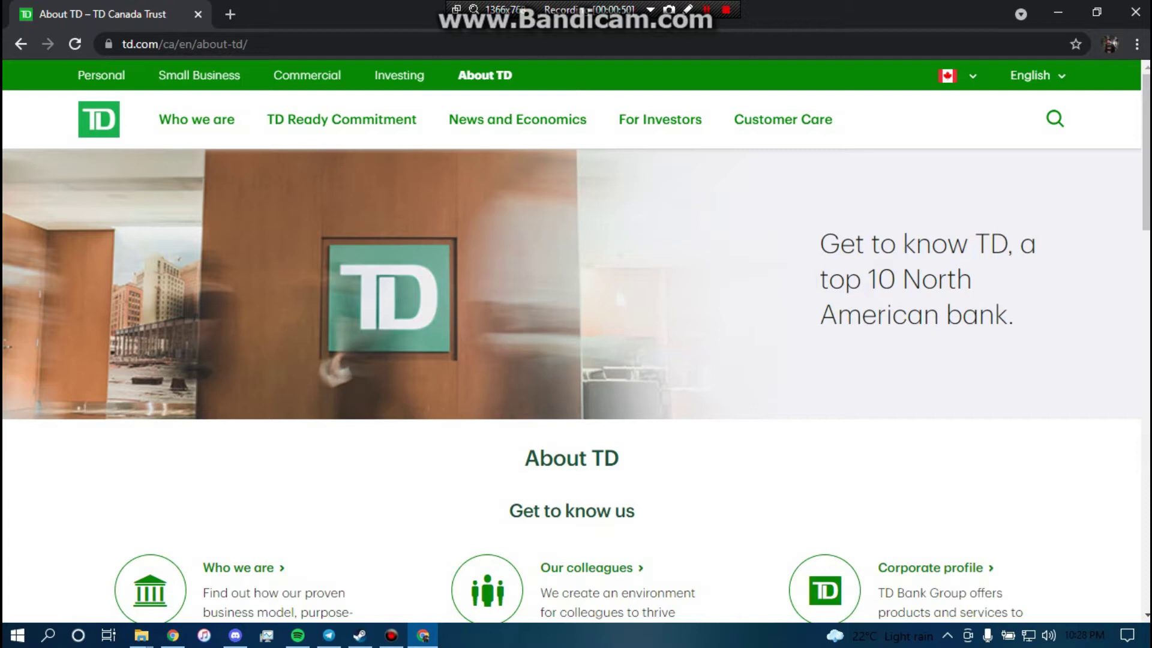
Switch to the Personal section from the top green navigation bar
left_click(101, 75)
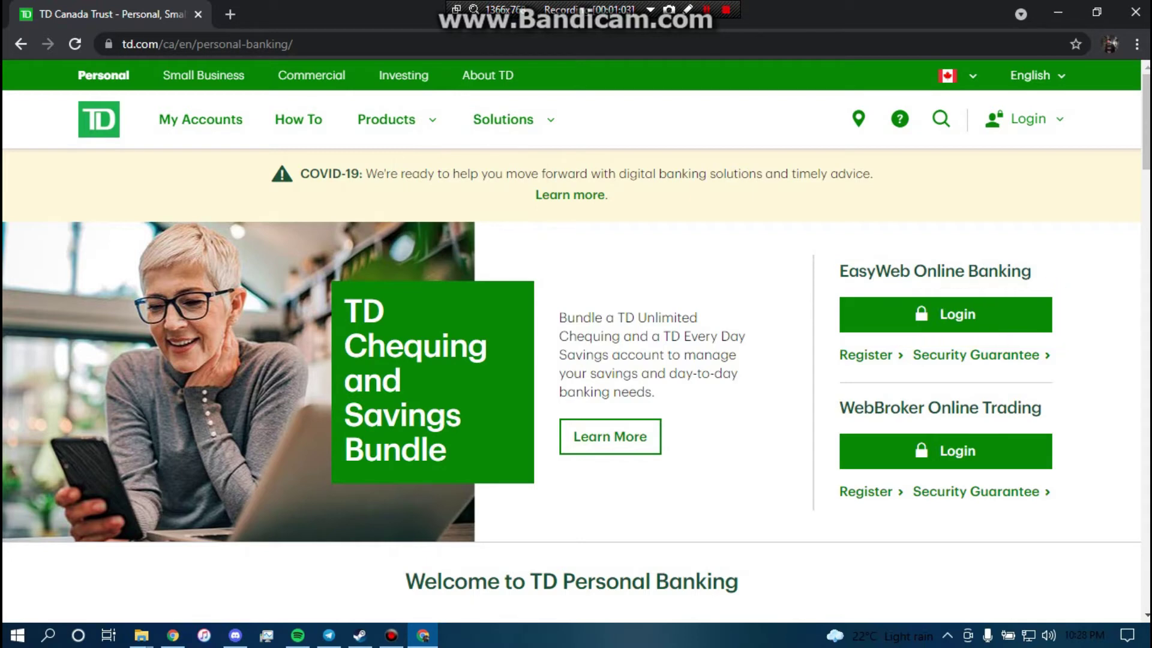
Open the EasyWeb Online Banking Login page from the Login button
left_click(945, 314)
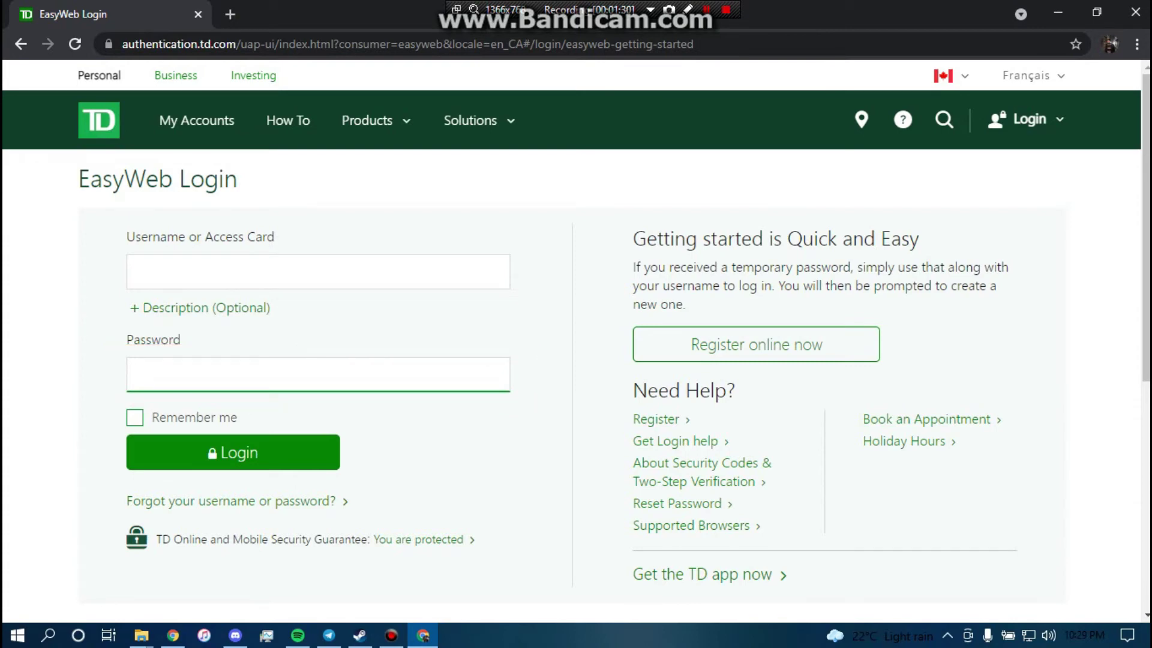
left_click(134, 416)
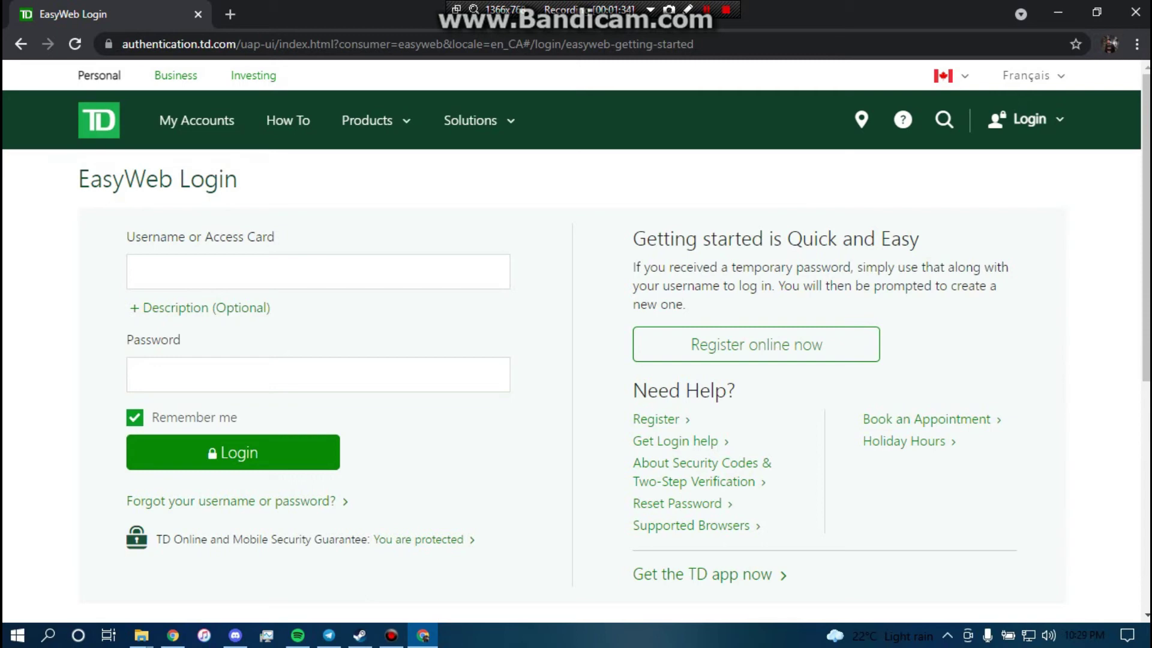
left_click(134, 416)
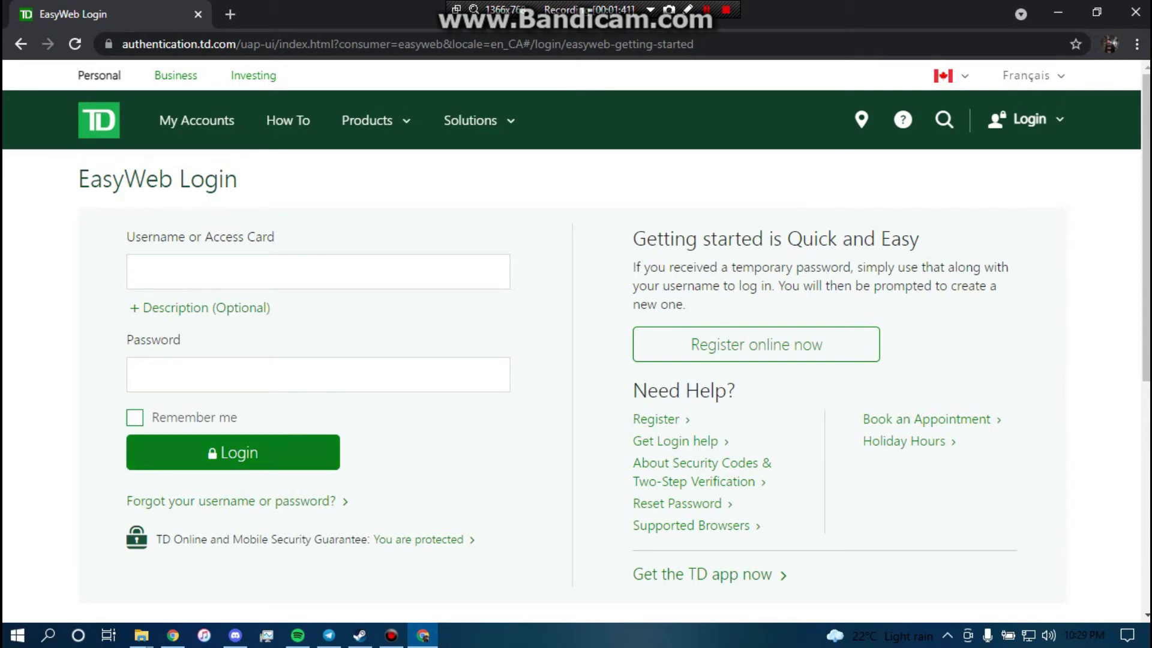